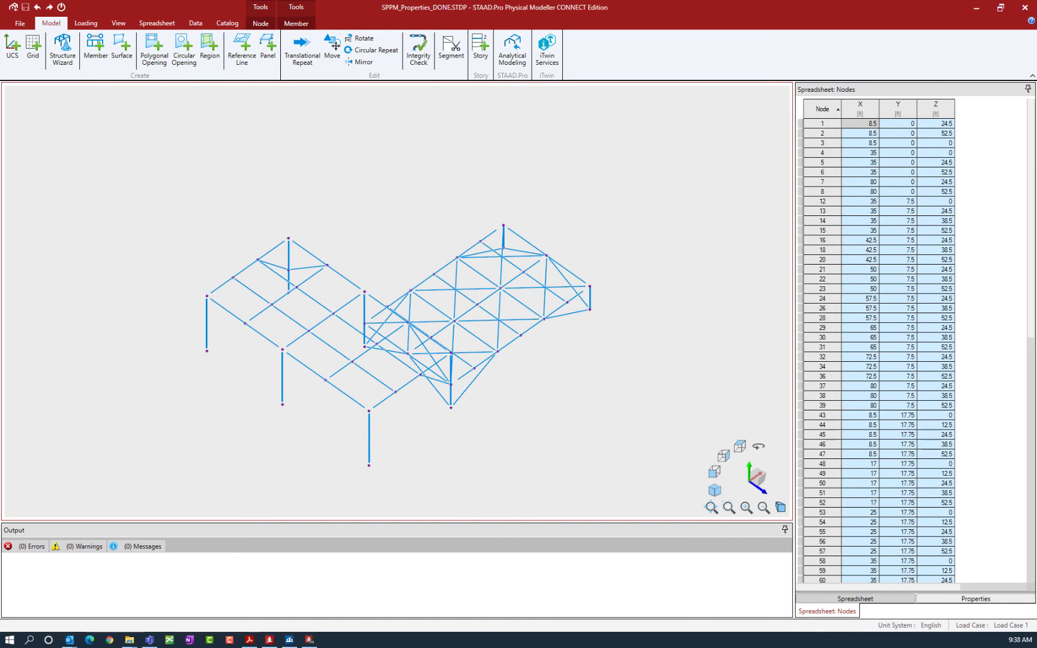
Create a new empty group named 'Steel Column 1' in the Groups catalog
left_click(151, 140)
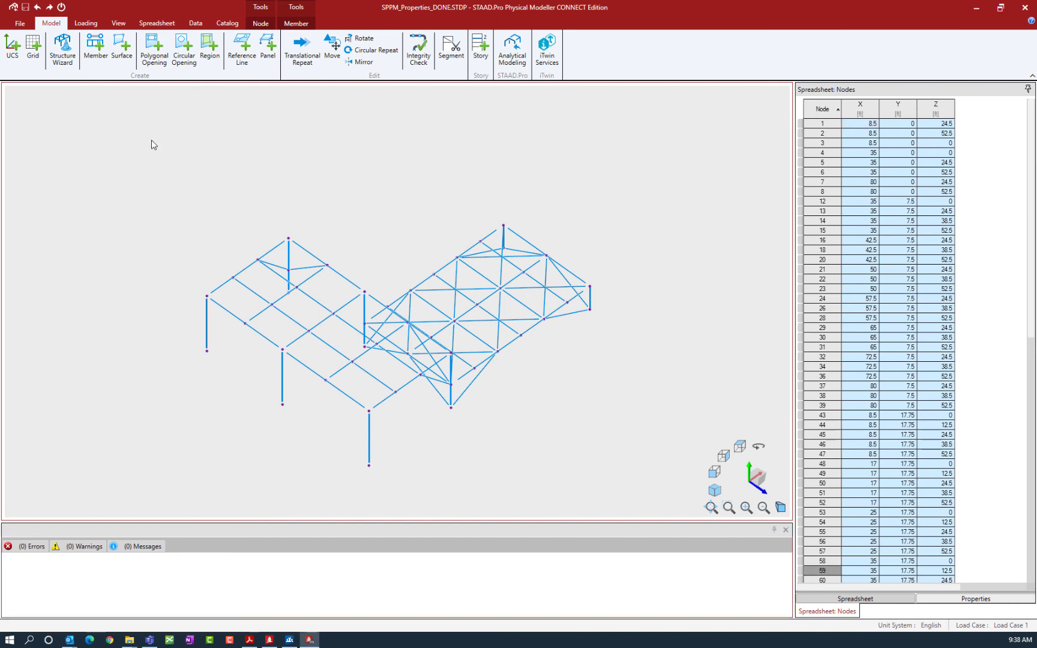
left_click(227, 24)
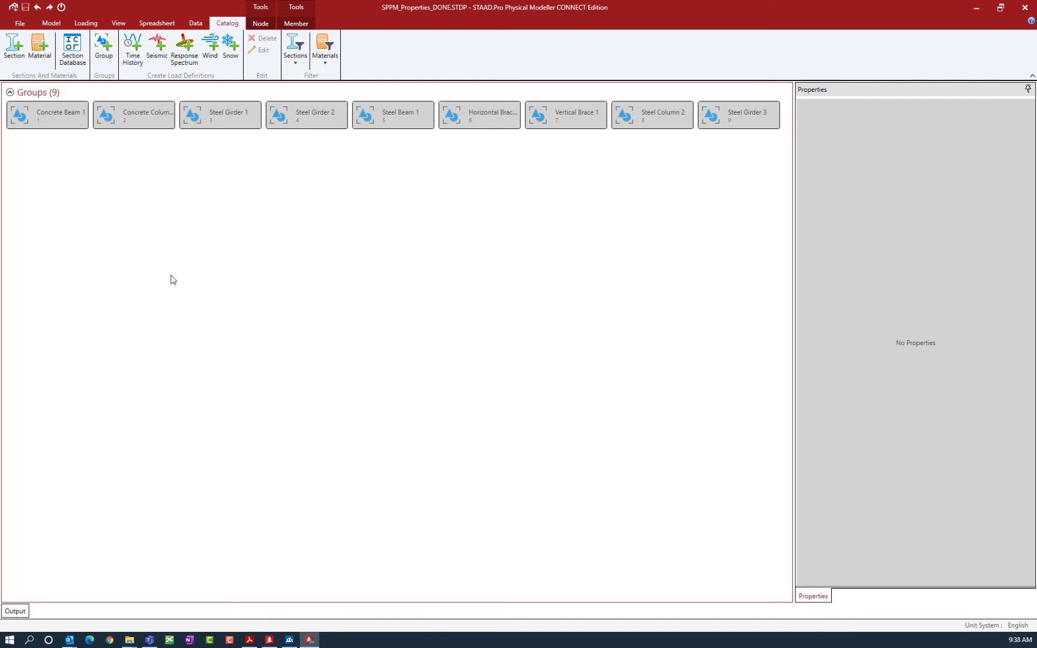
left_click(102, 53)
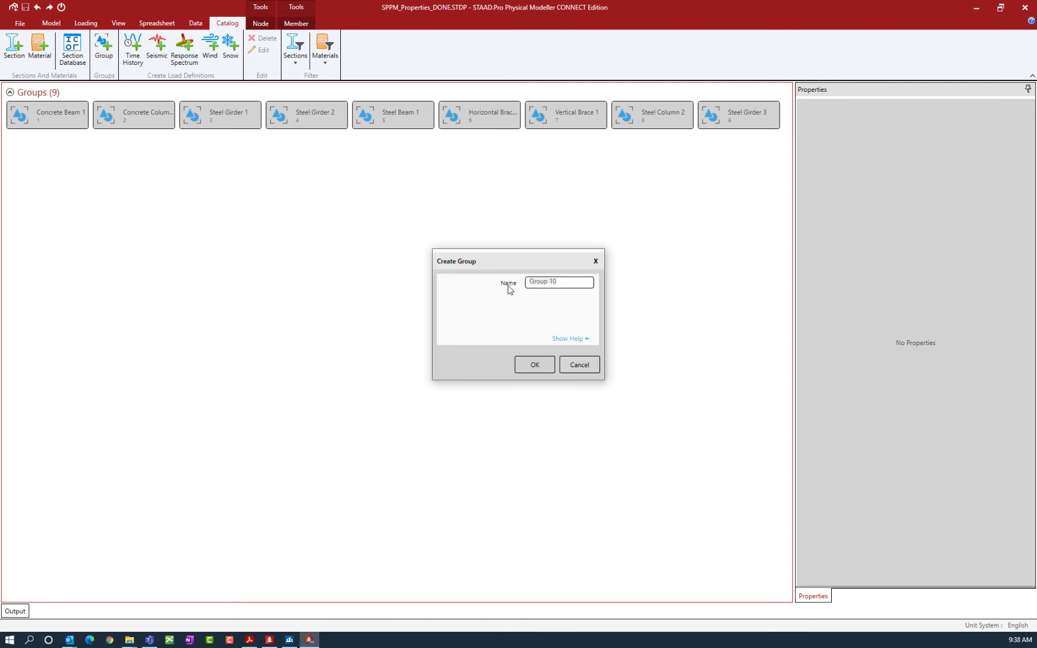
type("Steel Column 1")
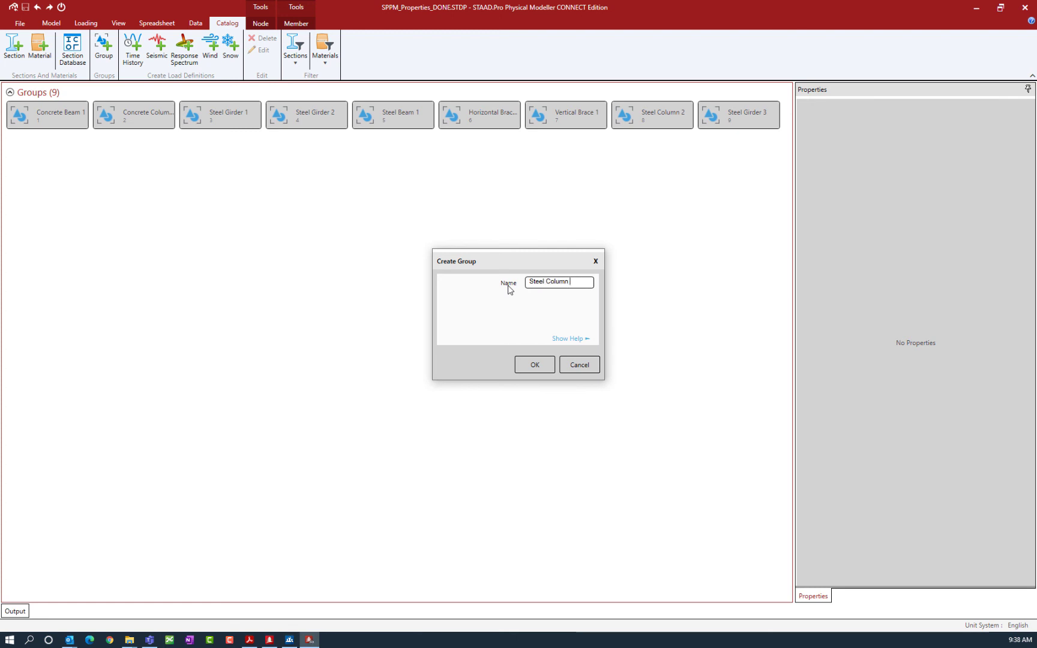
left_click(537, 364)
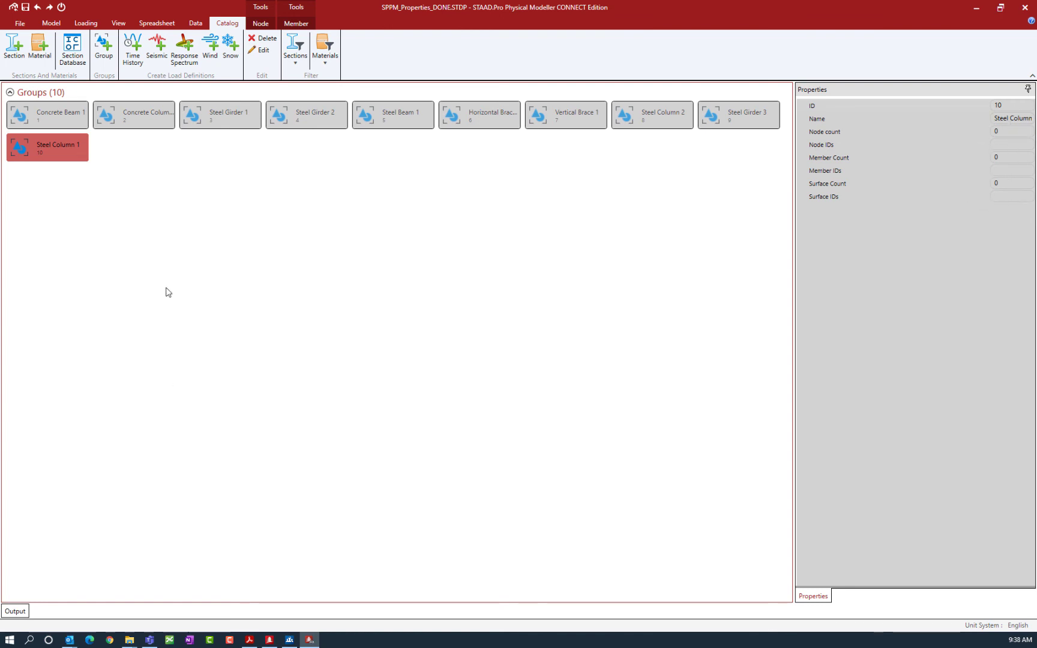
Return to the 3D frame model and select three vertical column members
left_click(51, 24)
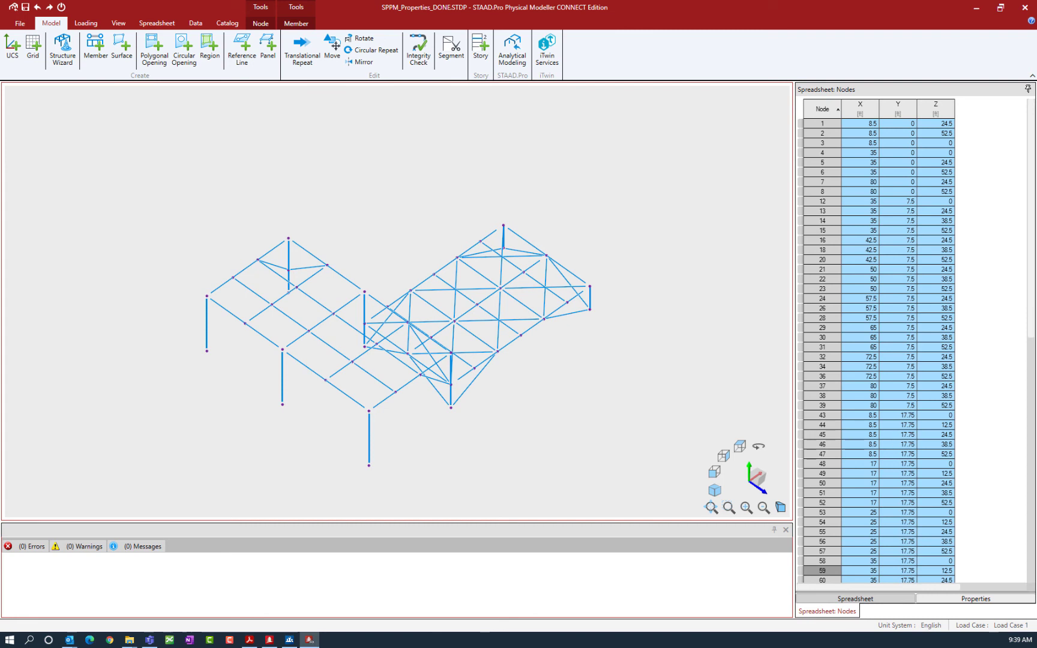
left_click(288, 258)
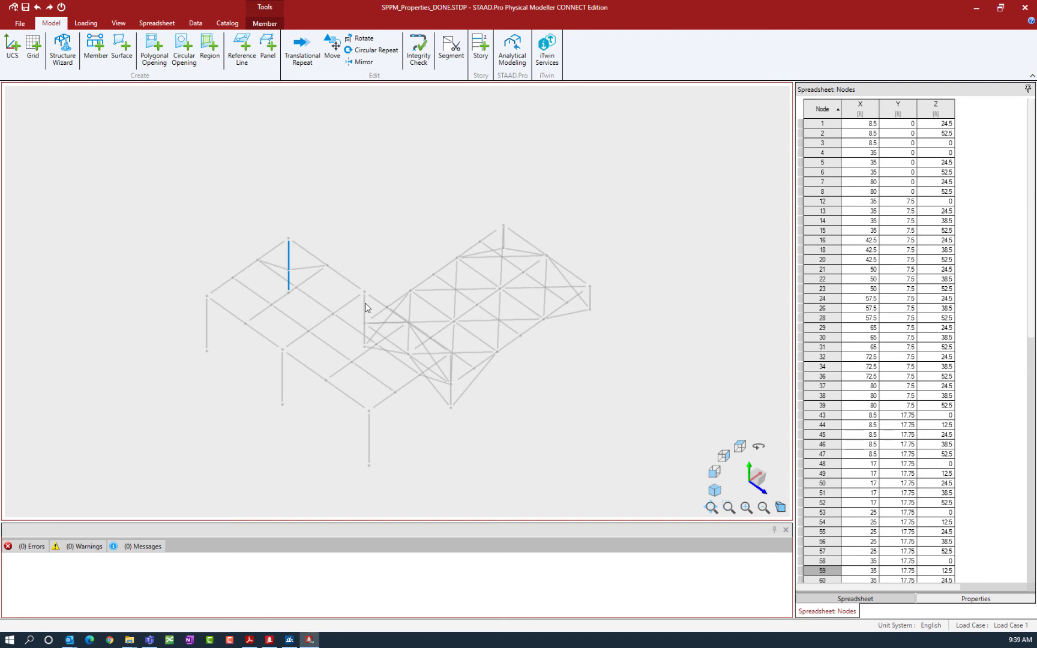
left_click(451, 398, "ctrl")
key("alt+Tab")
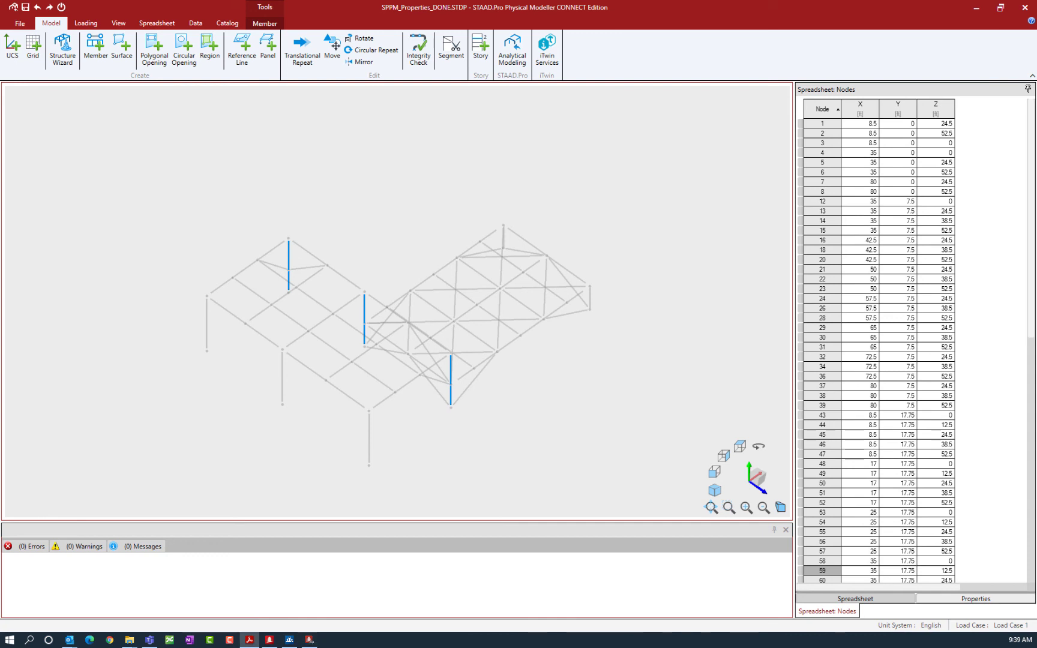
left_click(198, 27)
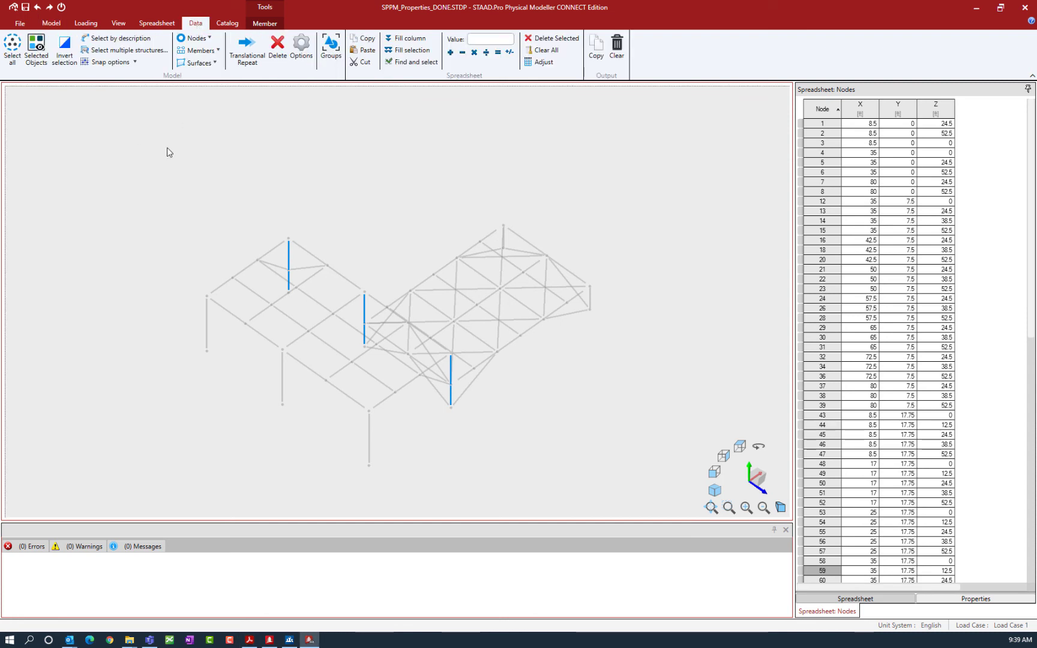
Add the three selected columns (members 6, 8 and 11) to the Steel Column 1 group
left_click(329, 54)
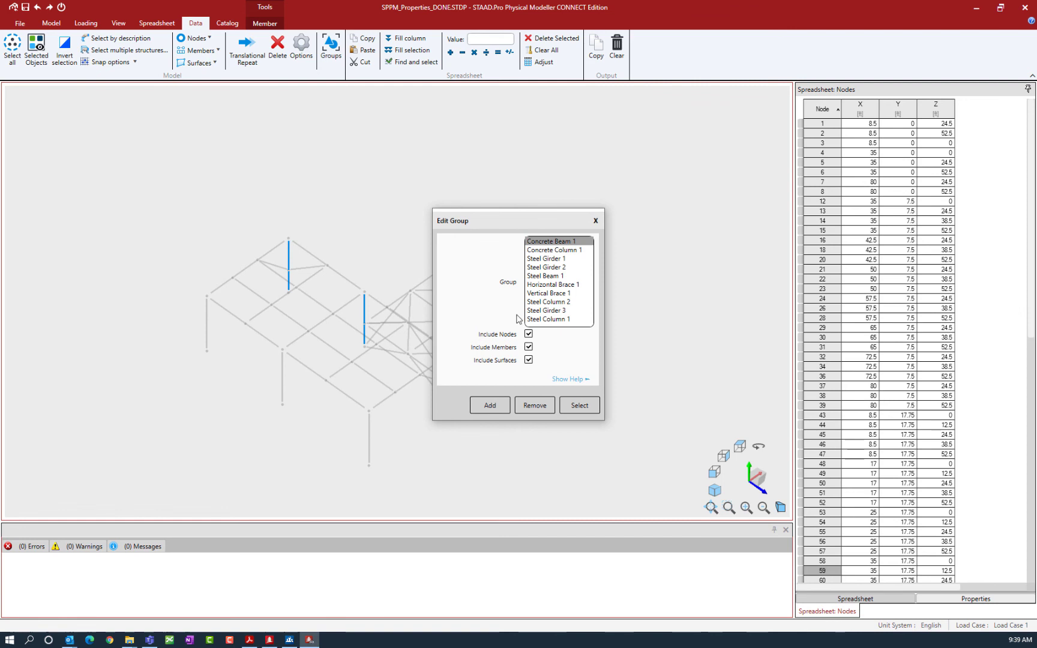
left_click(540, 318)
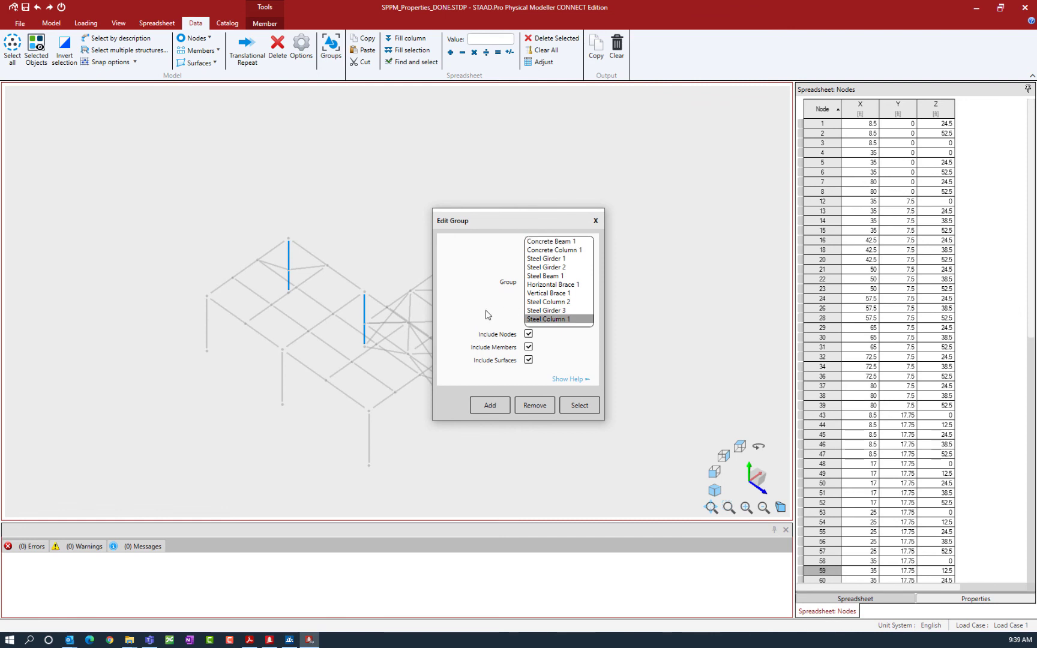
left_click(501, 407)
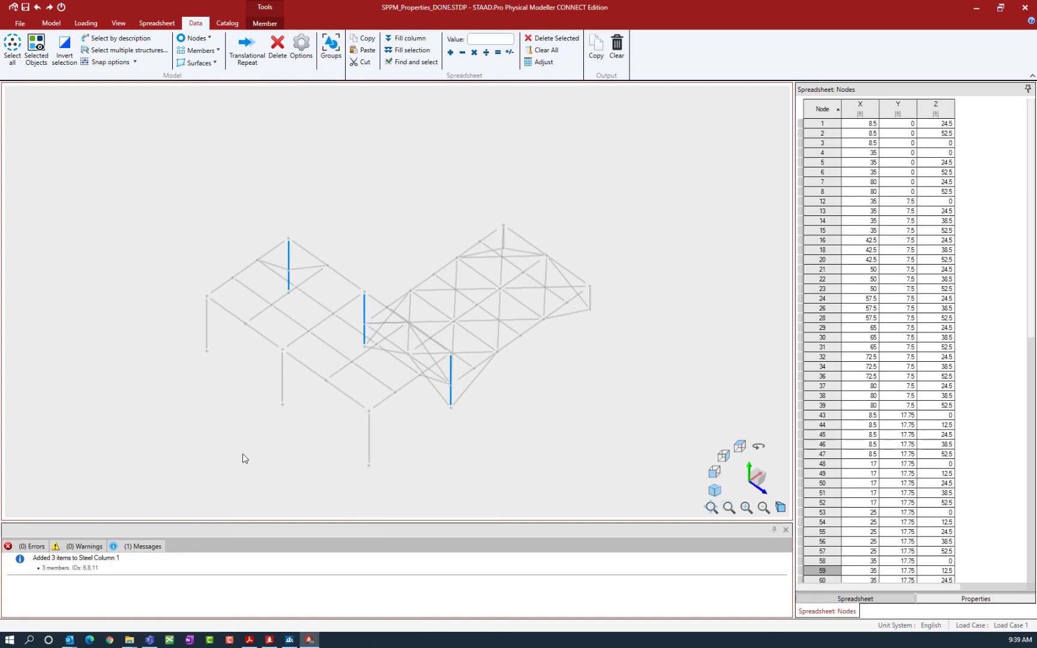
Clear the selection, select all Horizontal Brace 1 group members, and close the group editor
left_click(230, 222)
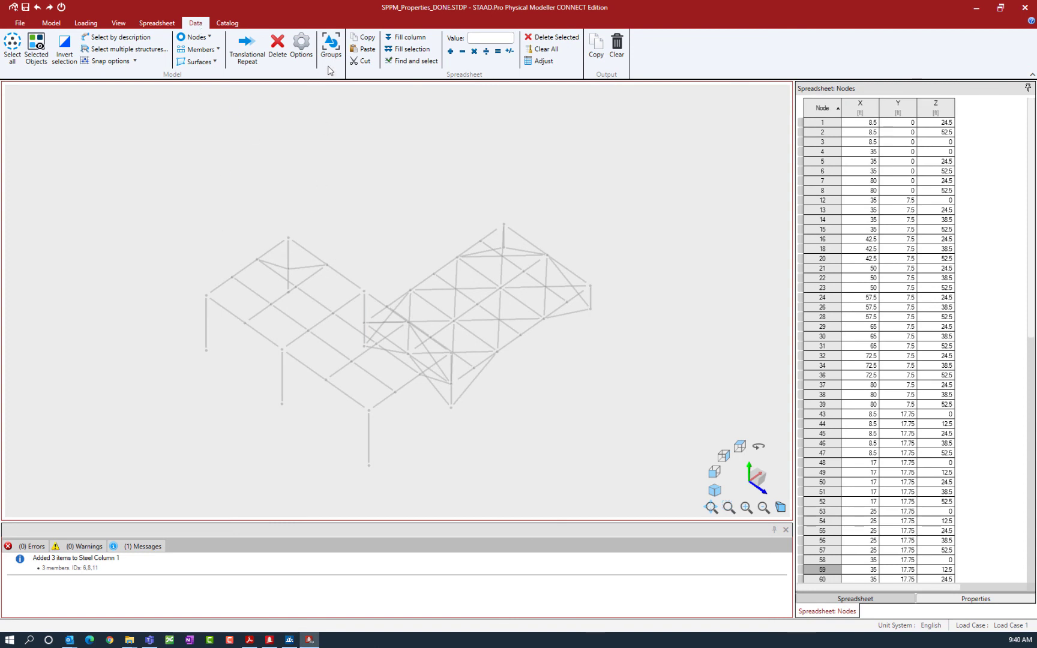
left_click(331, 45)
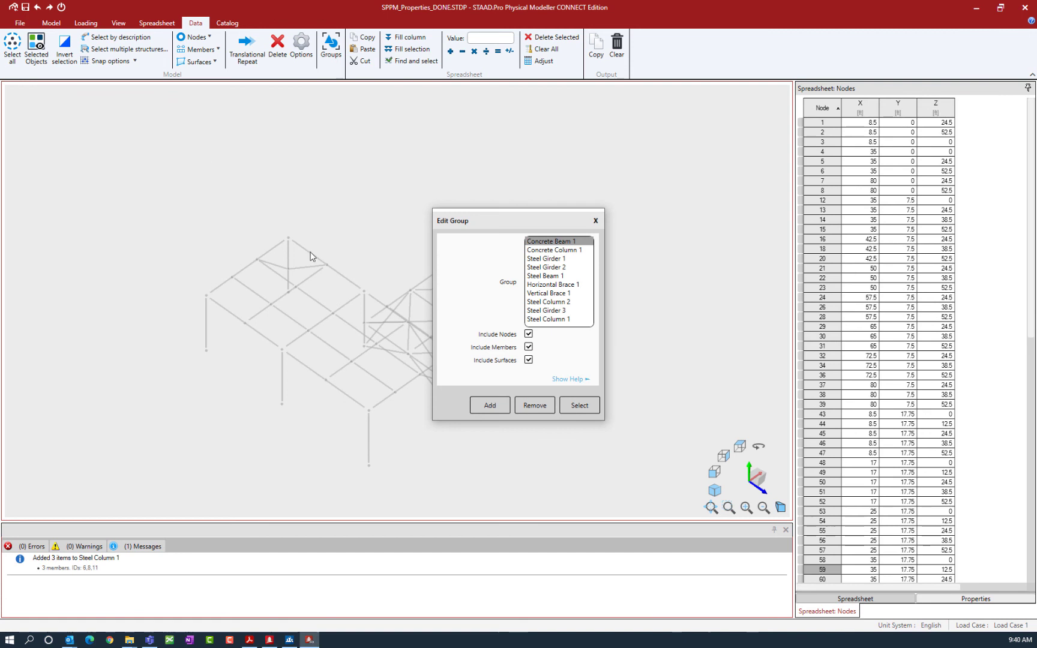
left_click(548, 285)
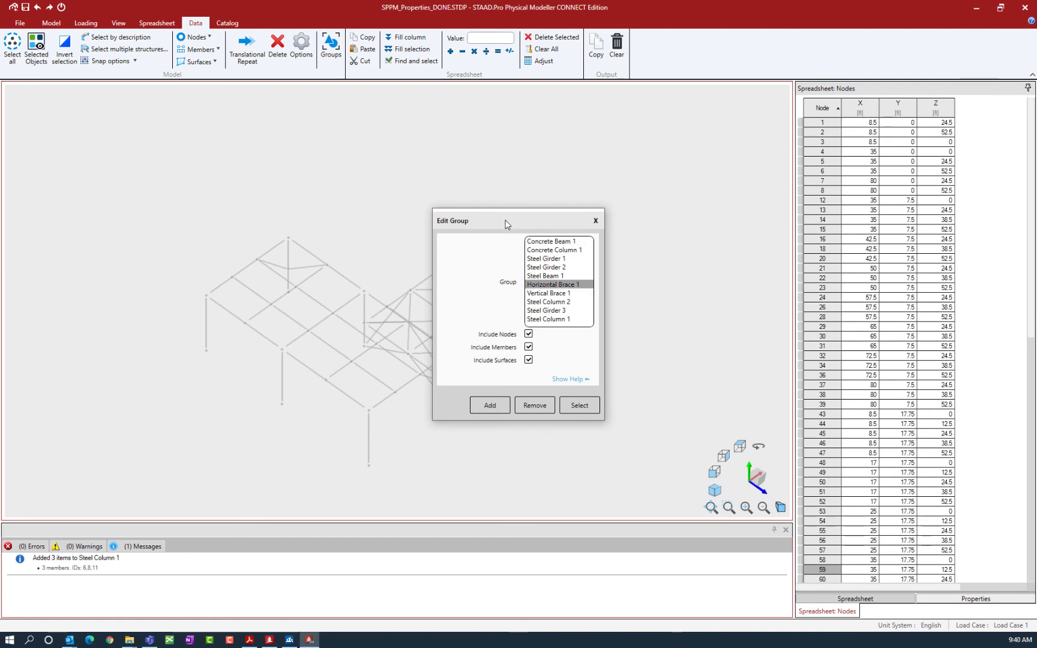
left_click_drag(507, 222, 96, 106)
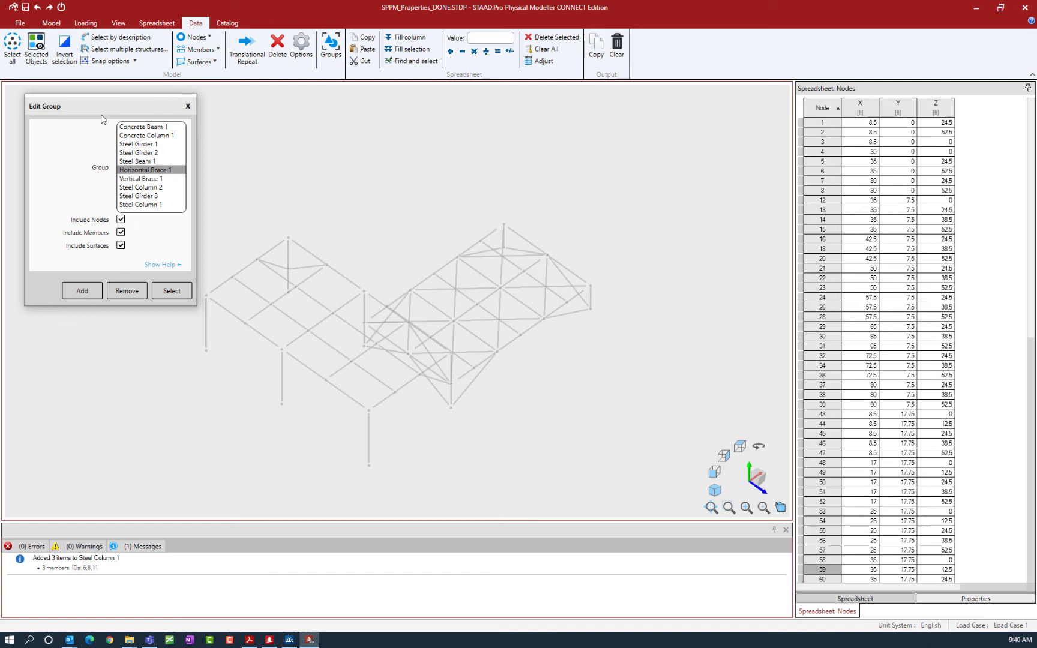
left_click(162, 291)
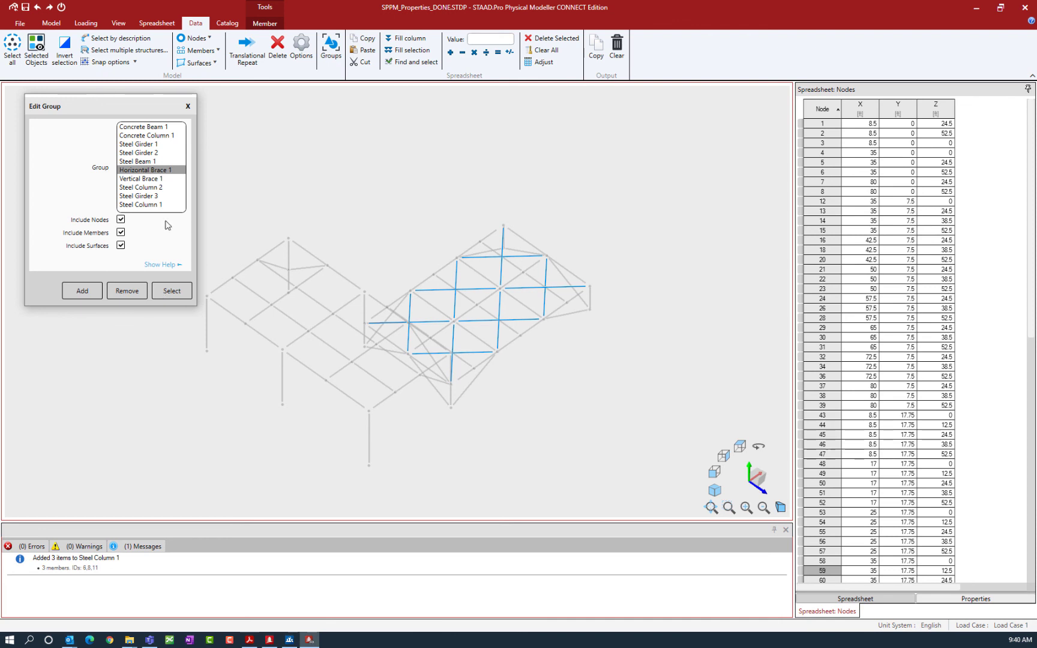
left_click(188, 107)
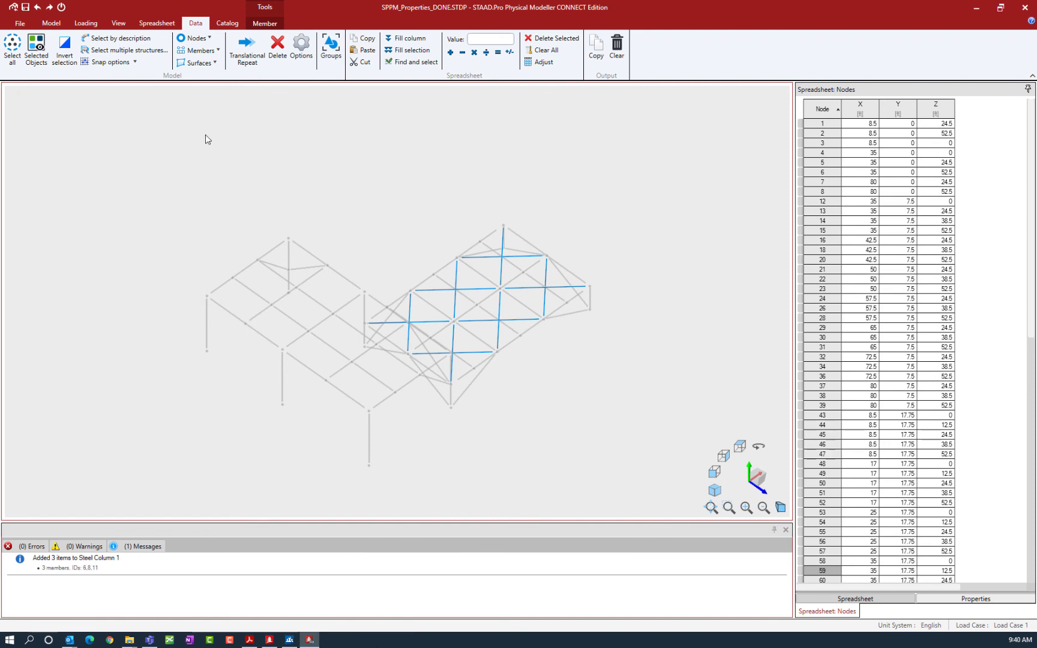
Deselect everything and show the Members spreadsheet listing each member's description
left_click(206, 139)
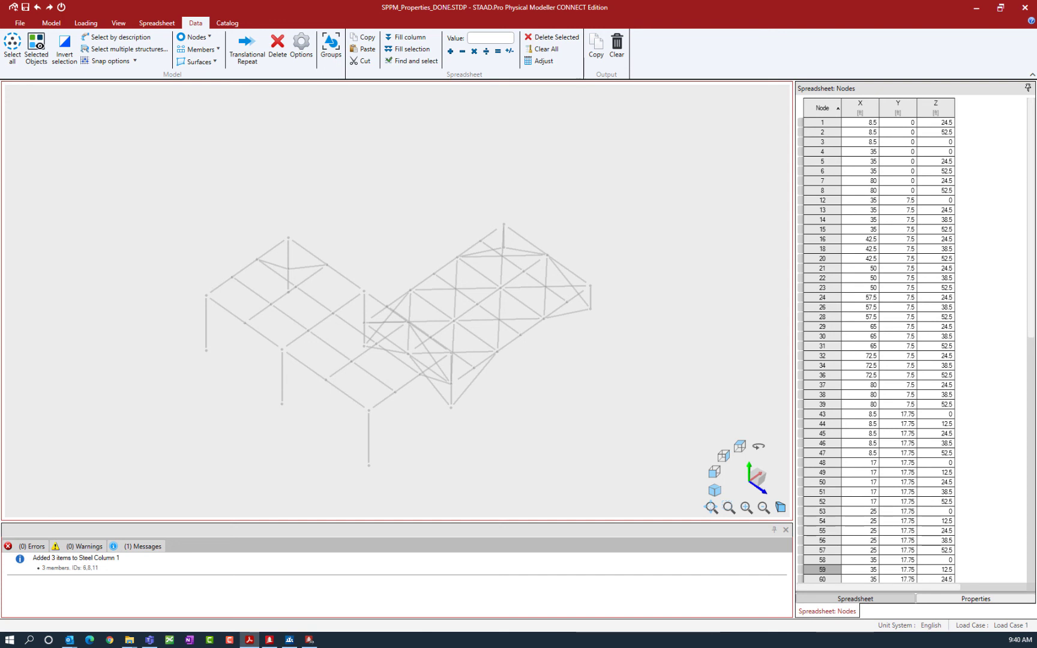
left_click(162, 21)
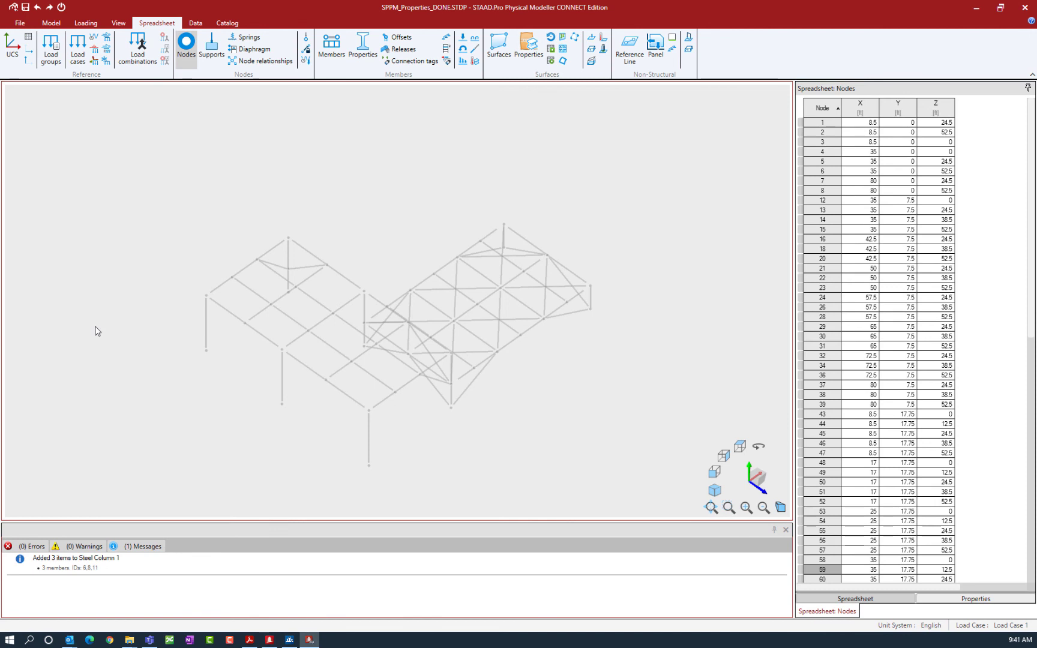
left_click(334, 57)
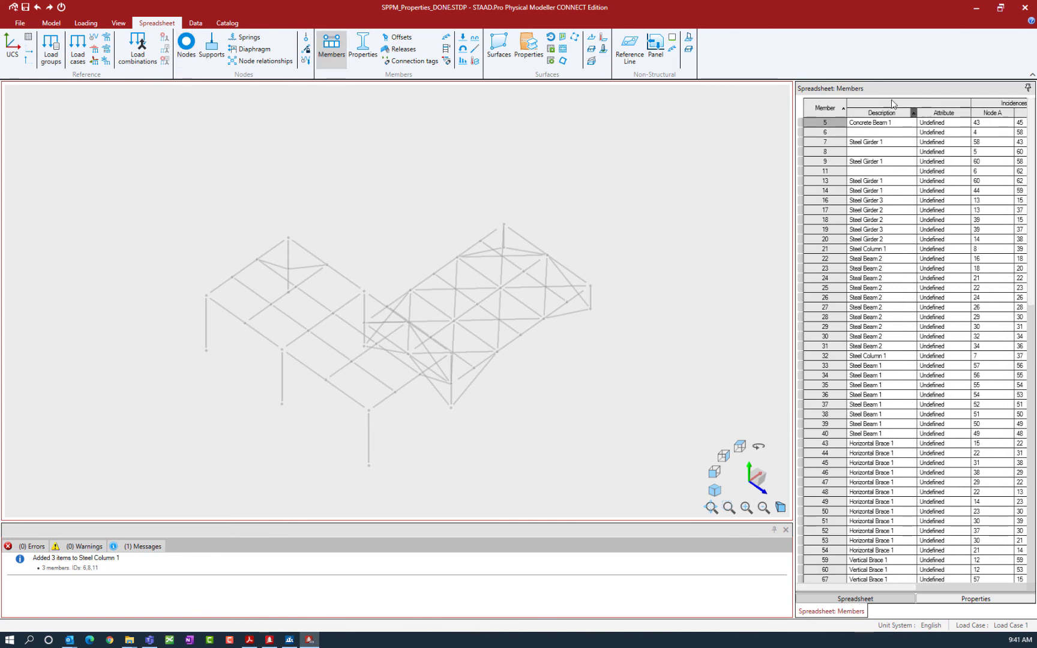
mouse_move(892, 116)
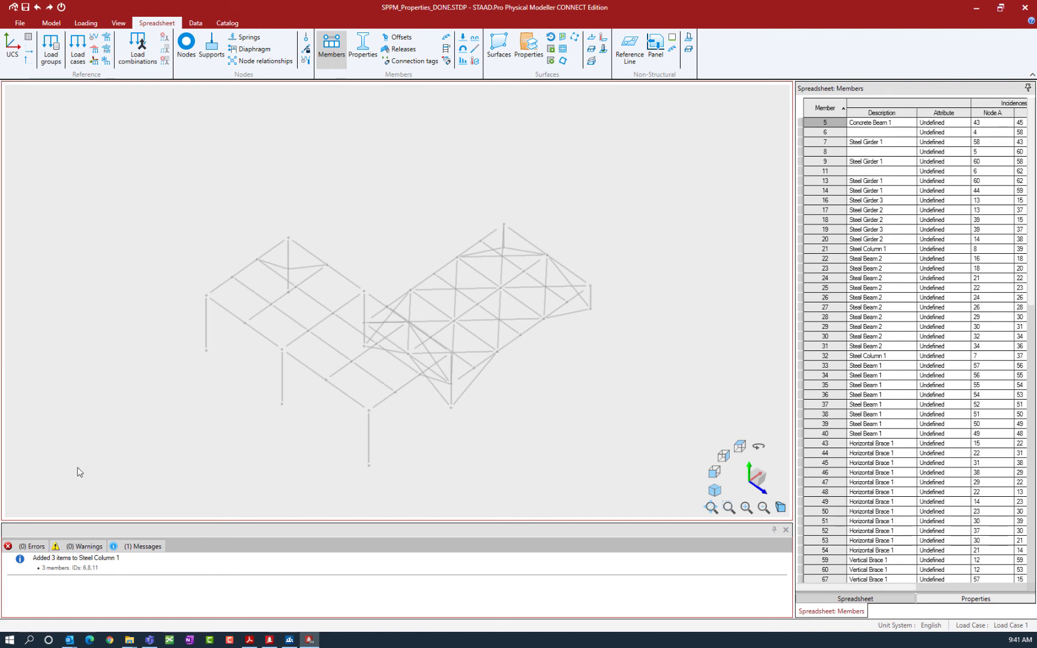
Enter 'Steel Column 1' as member 6's description in the Members spreadsheet
left_click(249, 639)
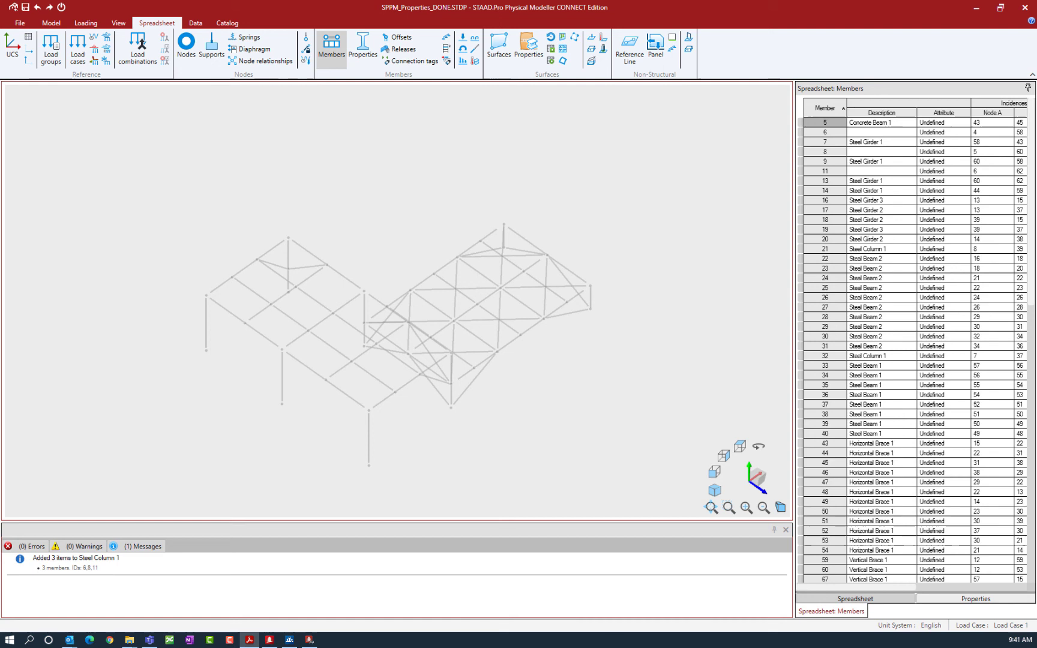
left_click(874, 132)
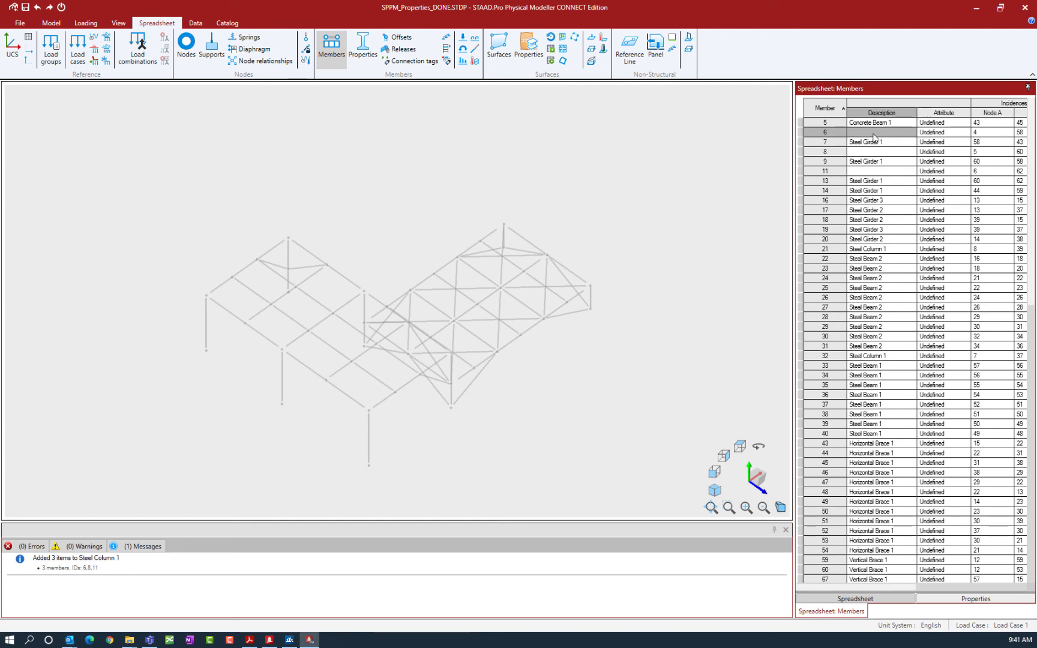
type("Steel")
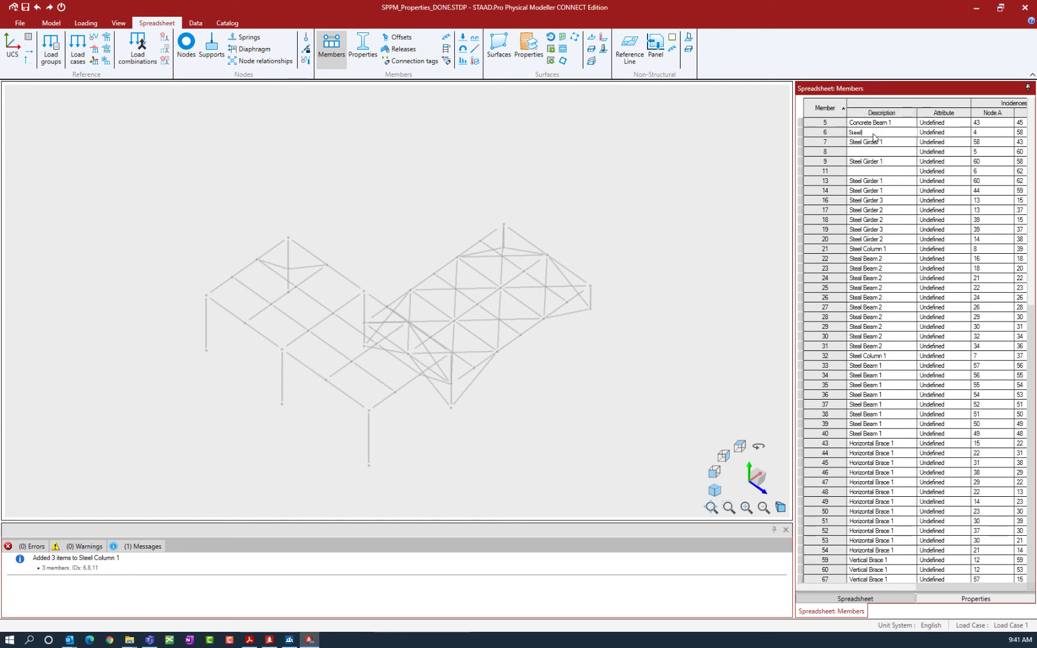
type(" Column 1")
key("Return")
left_click(873, 134)
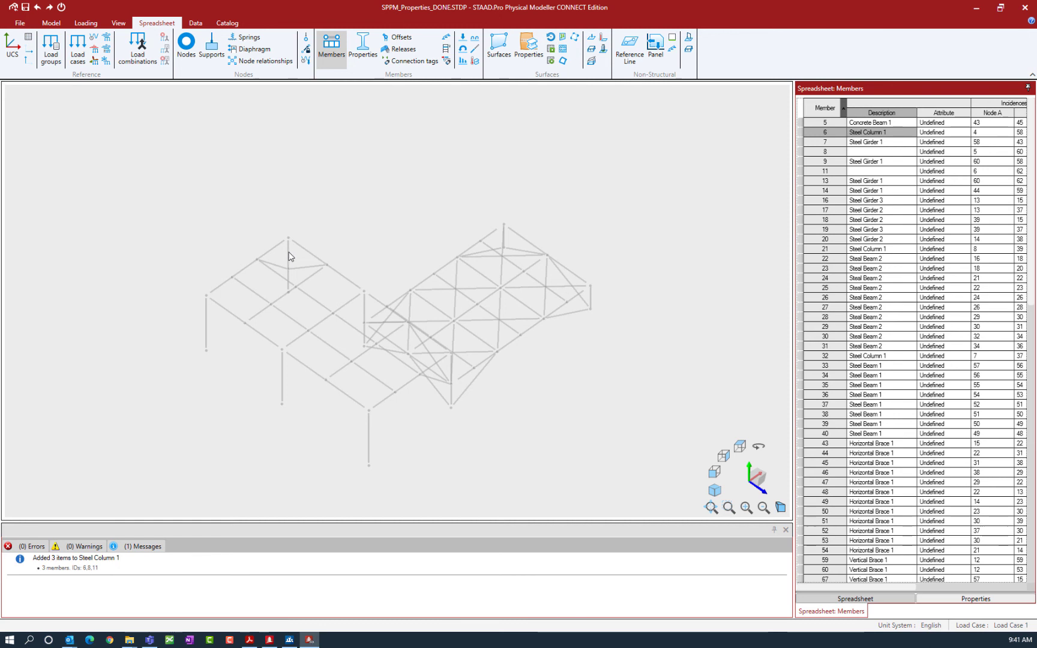
Fill member 6's 'Steel Column 1' description into columns 8 and 11, then deselect
left_click(354, 321)
left_click(364, 309)
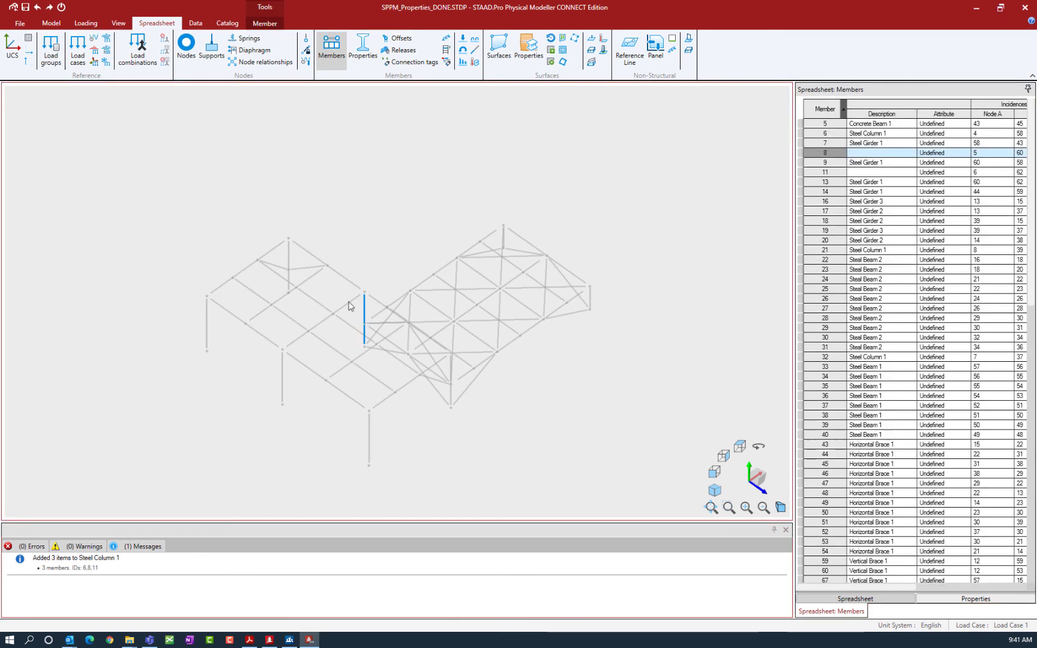
left_click(289, 264, "ctrl")
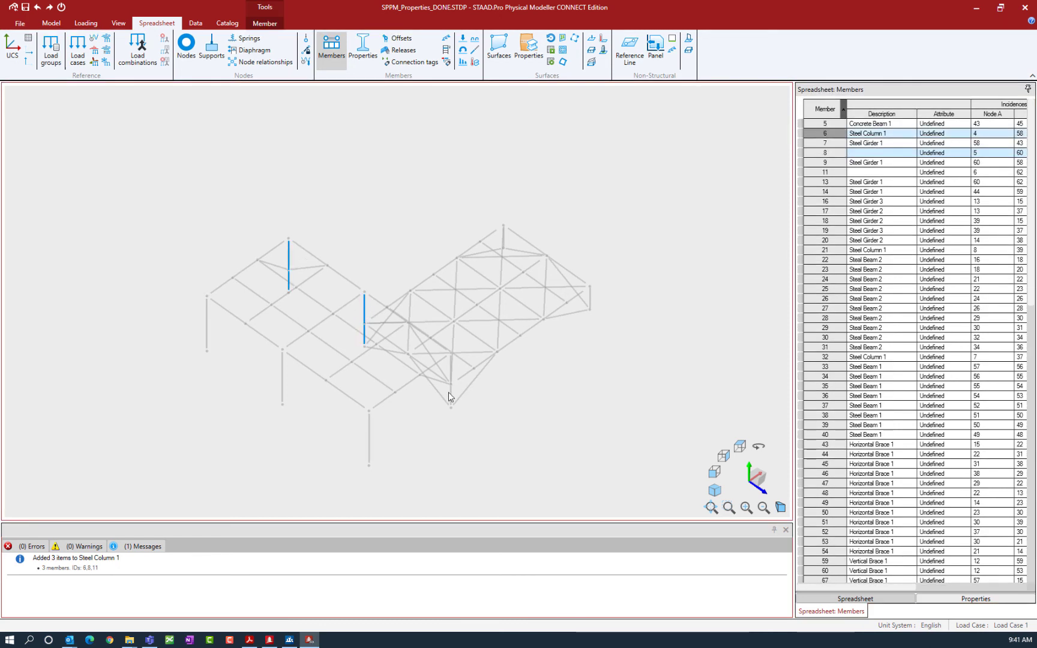
left_click(451, 391, "ctrl")
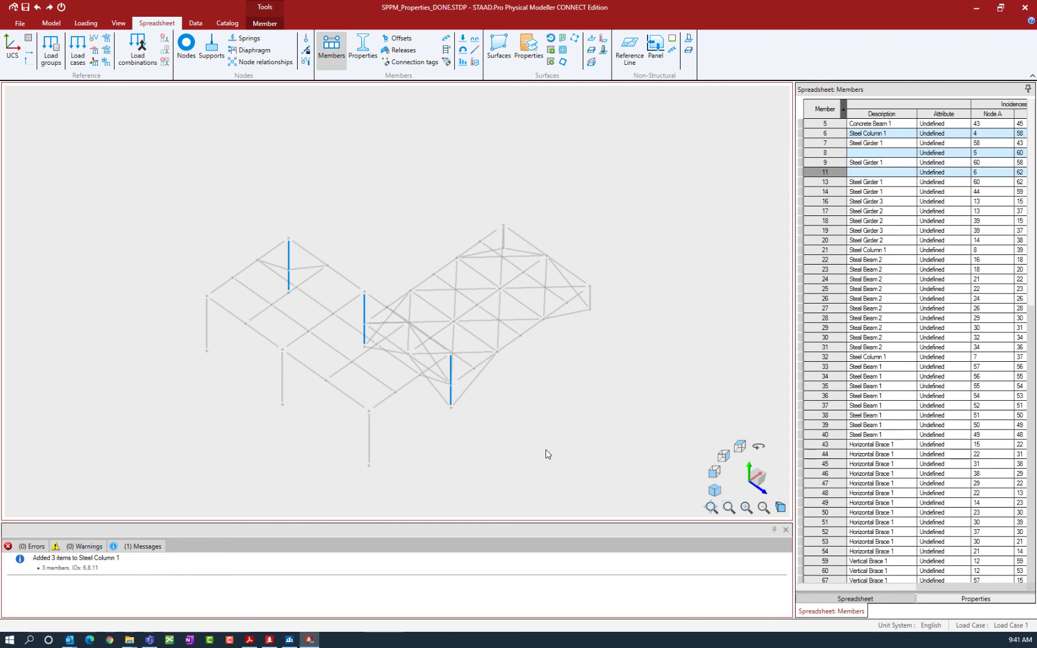
left_click(891, 134)
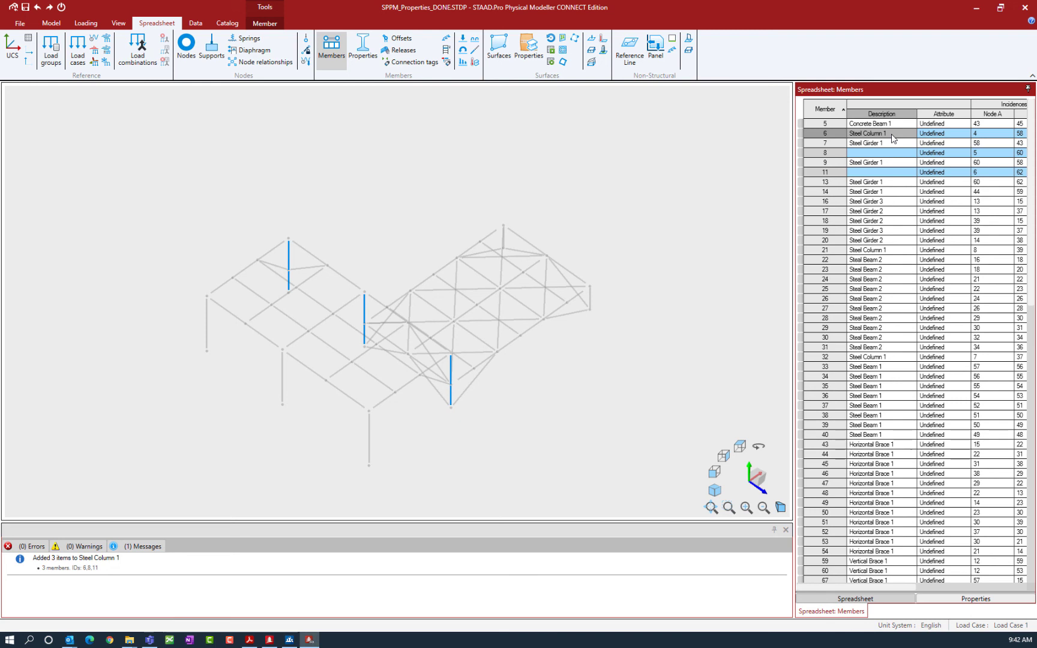
left_click(196, 23)
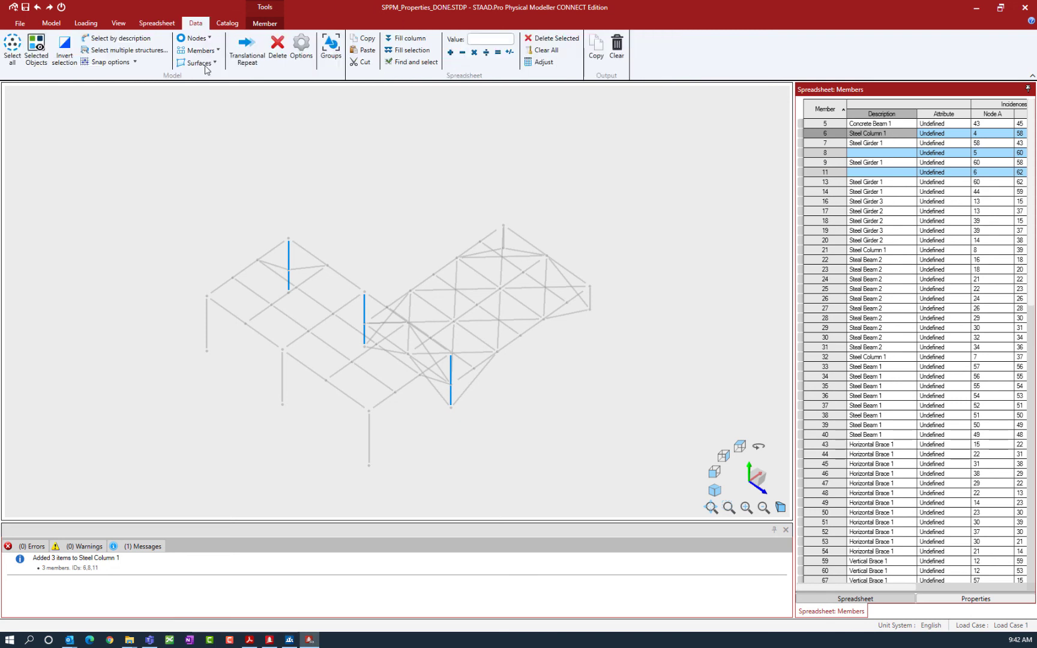
left_click(417, 50)
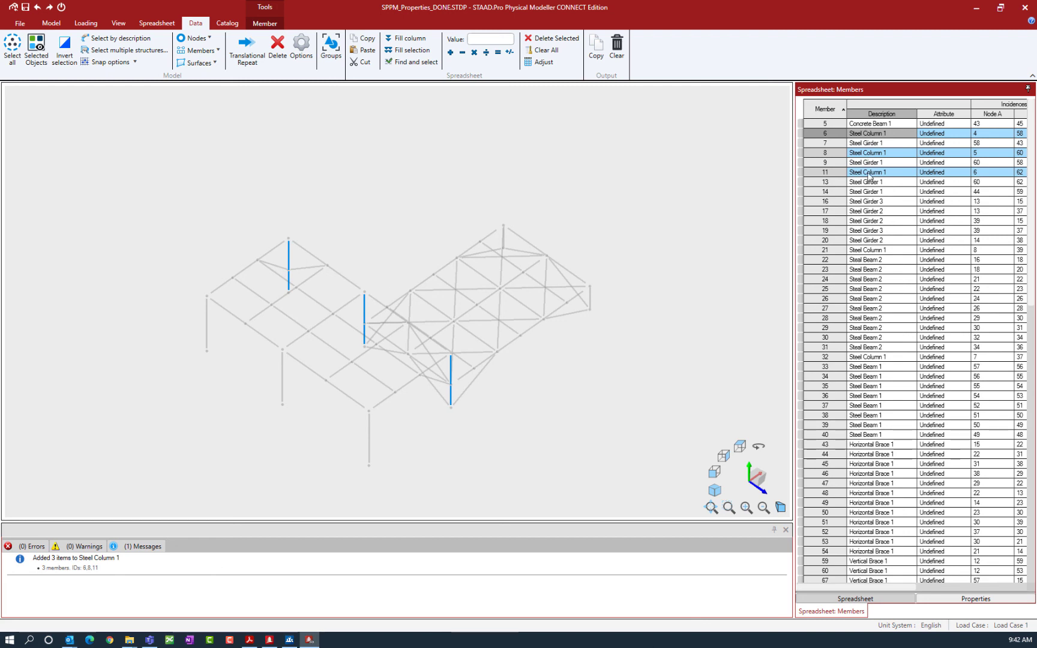
left_click(456, 305)
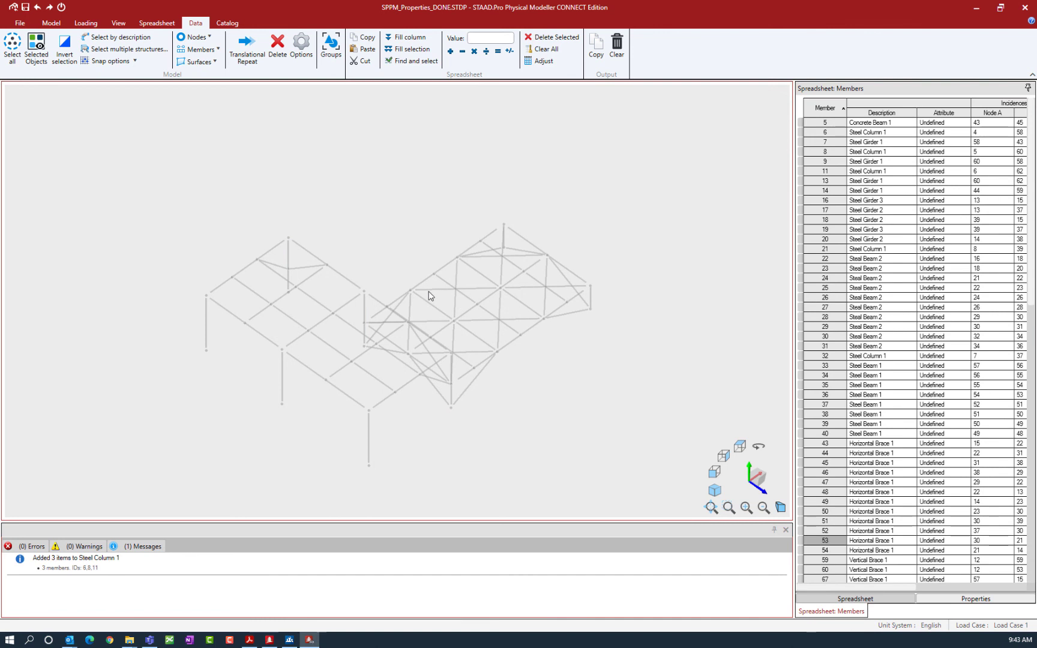
left_click(429, 292)
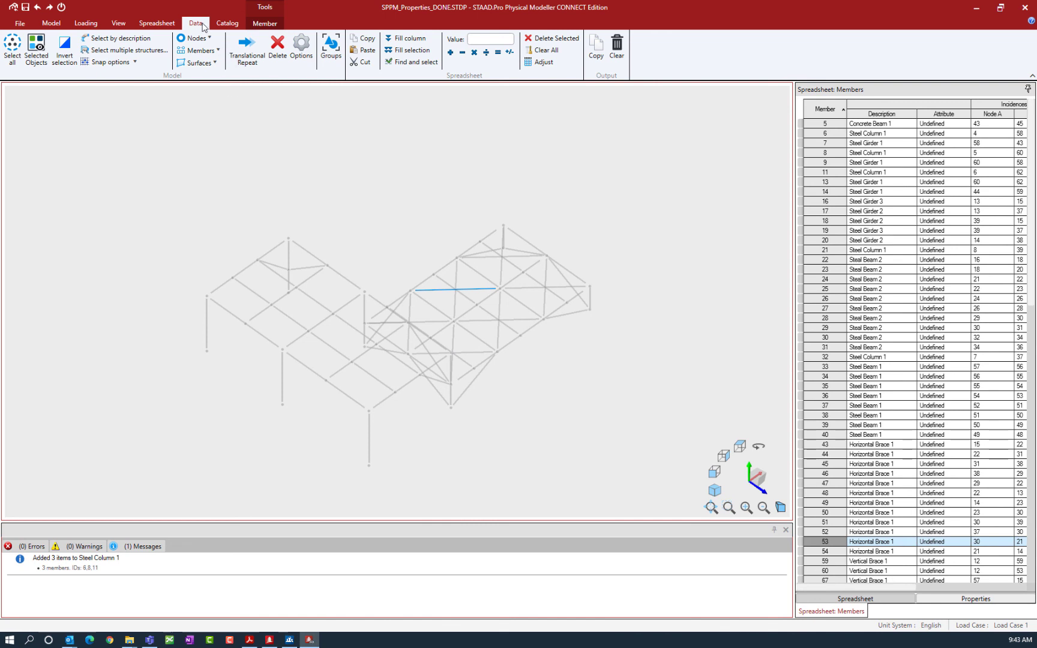
left_click(113, 40)
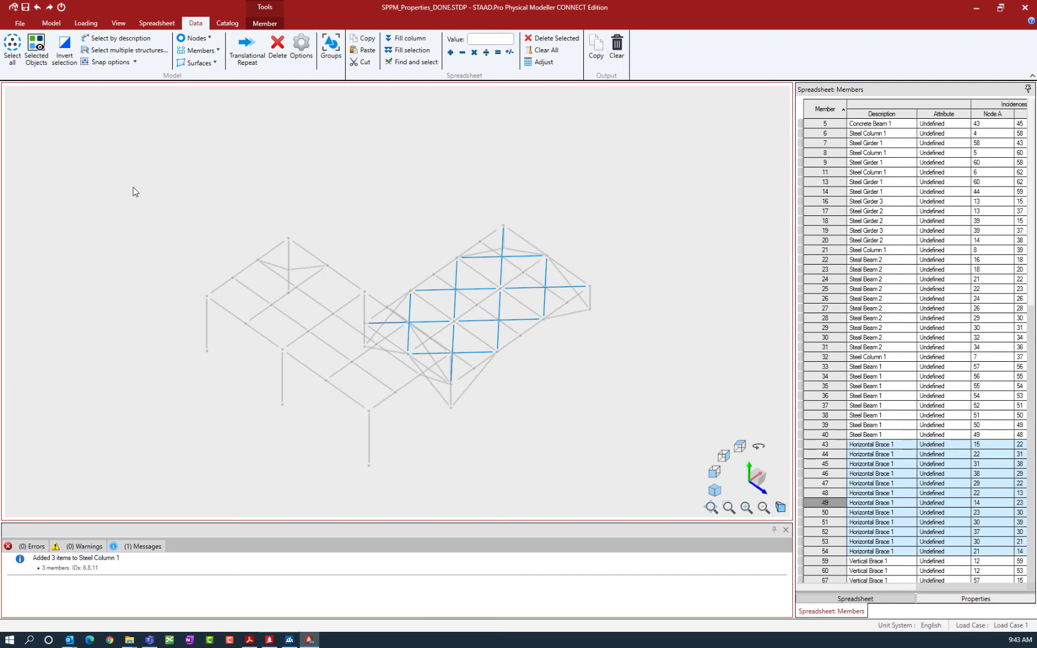
left_click(183, 233)
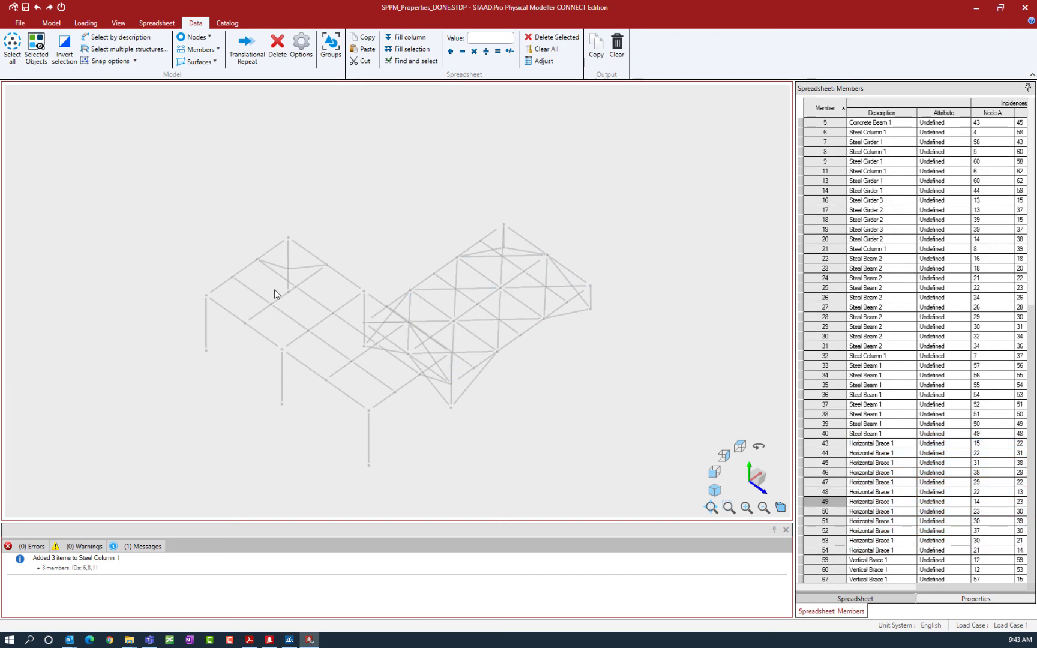
left_click(297, 339)
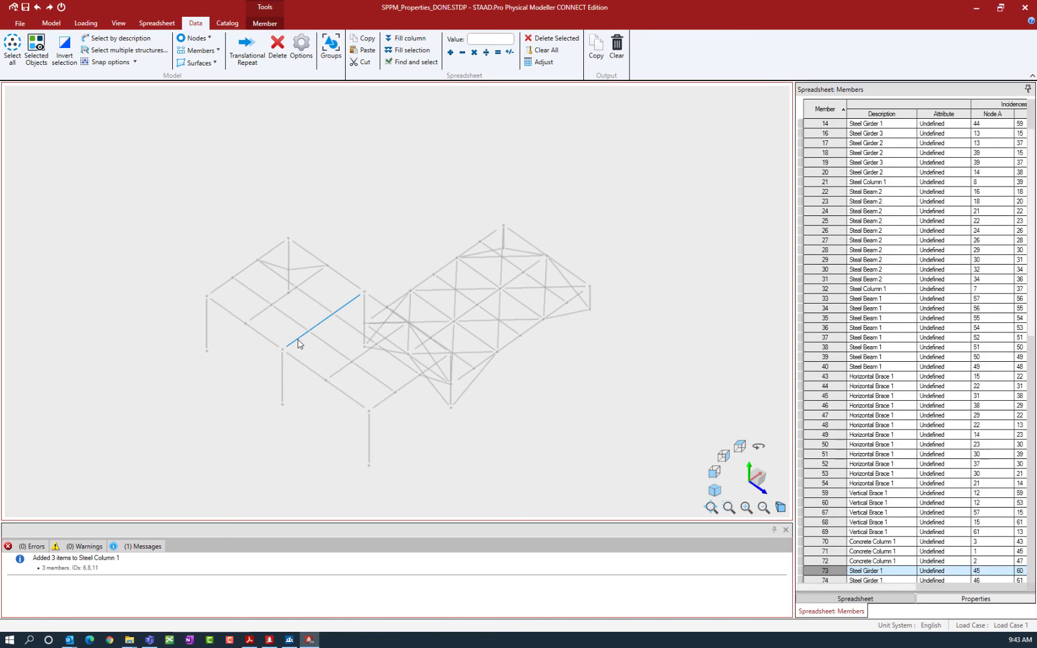
left_click(346, 278, "ctrl")
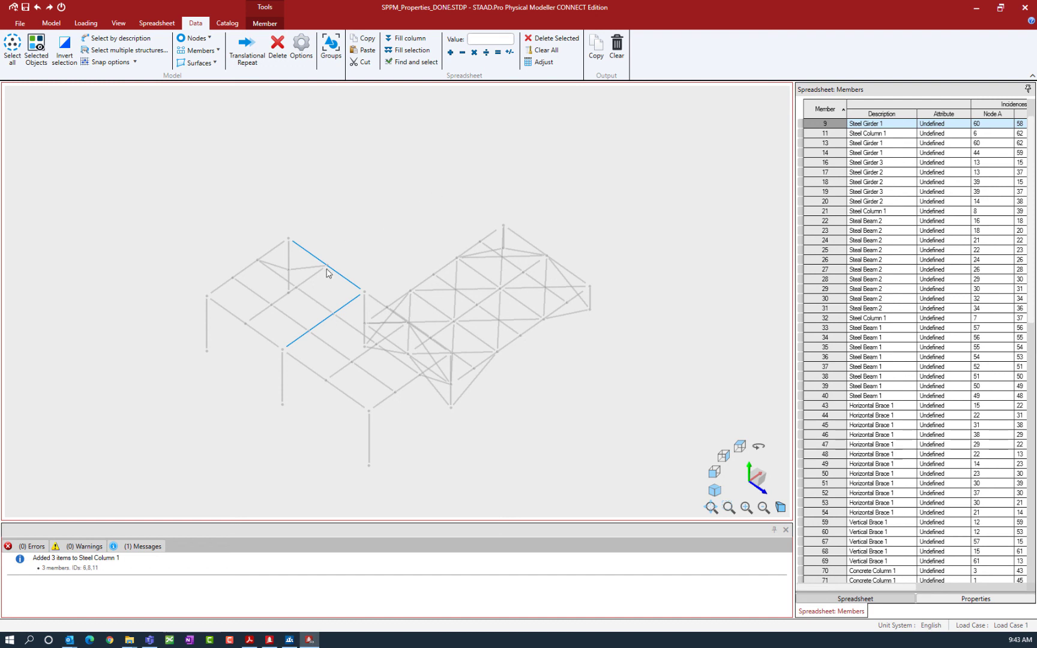
left_click(96, 40)
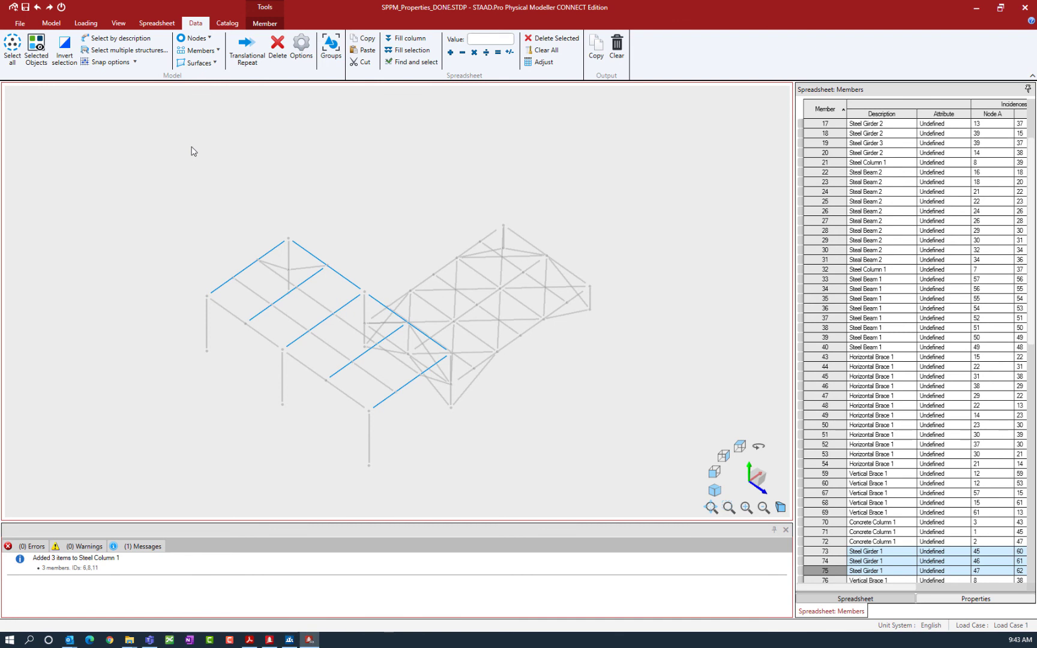
key("Escape")
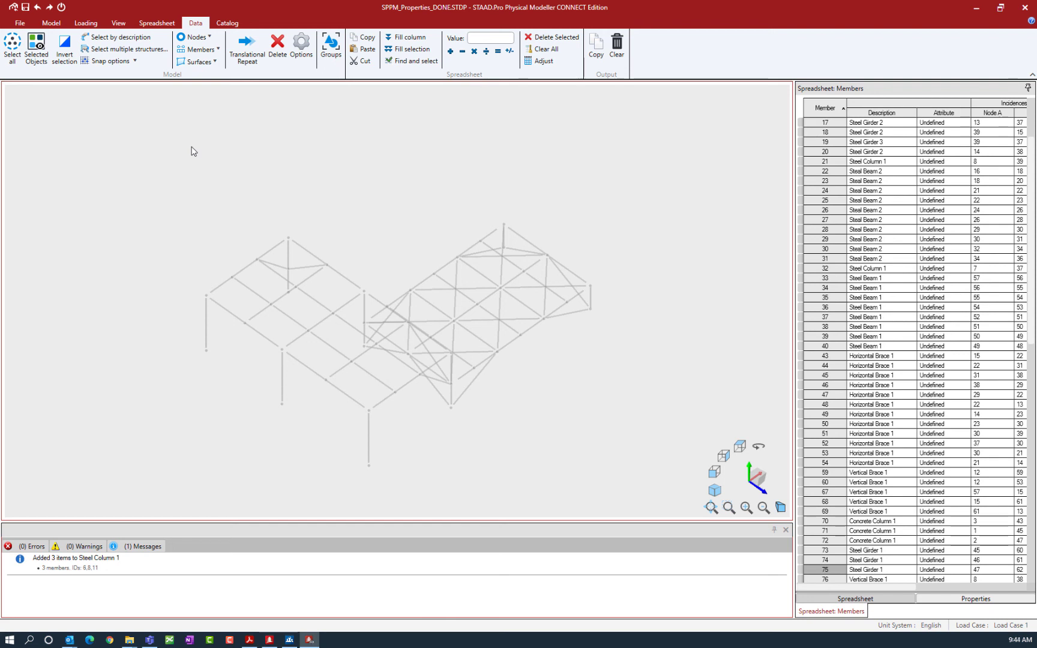
Colour the members by description and box-select the whole structure
left_click(118, 22)
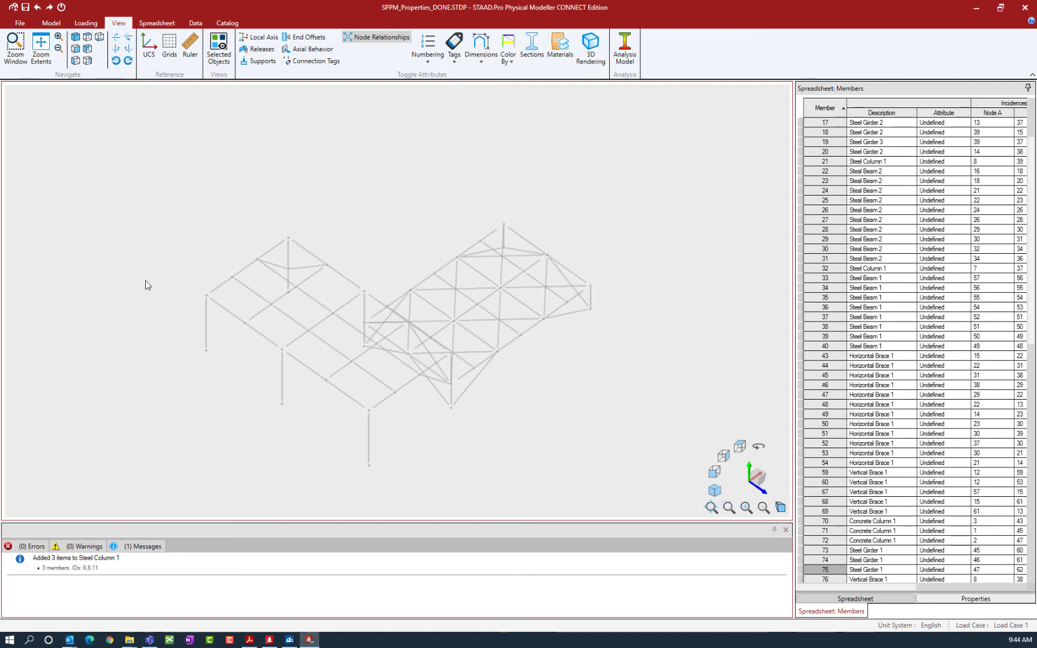
left_click(509, 62)
left_click(495, 78)
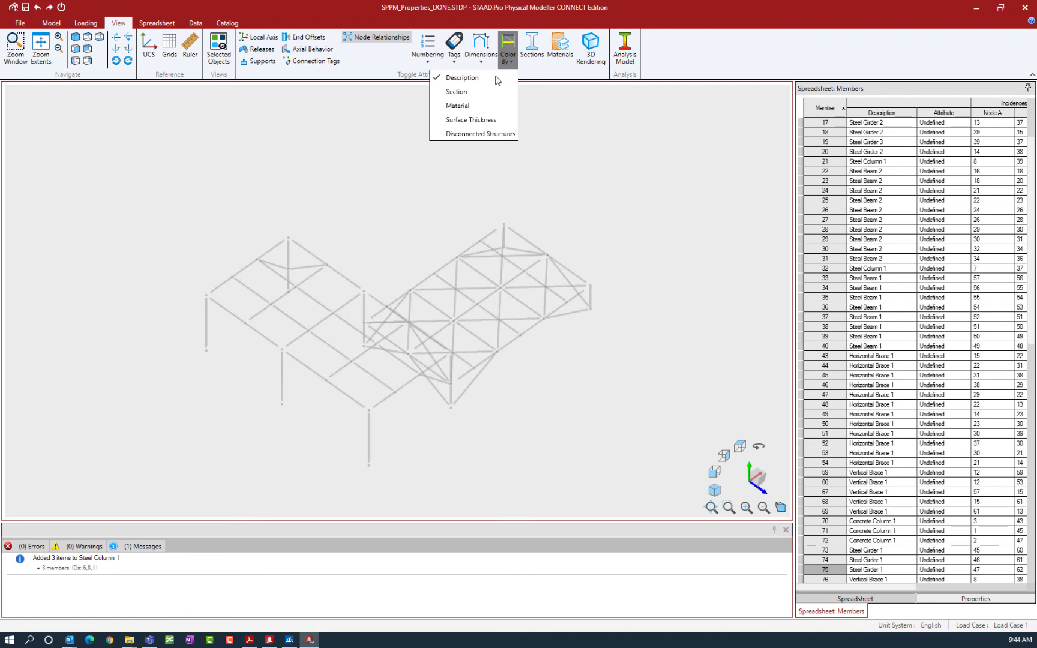
left_click_drag(144, 118, 614, 510)
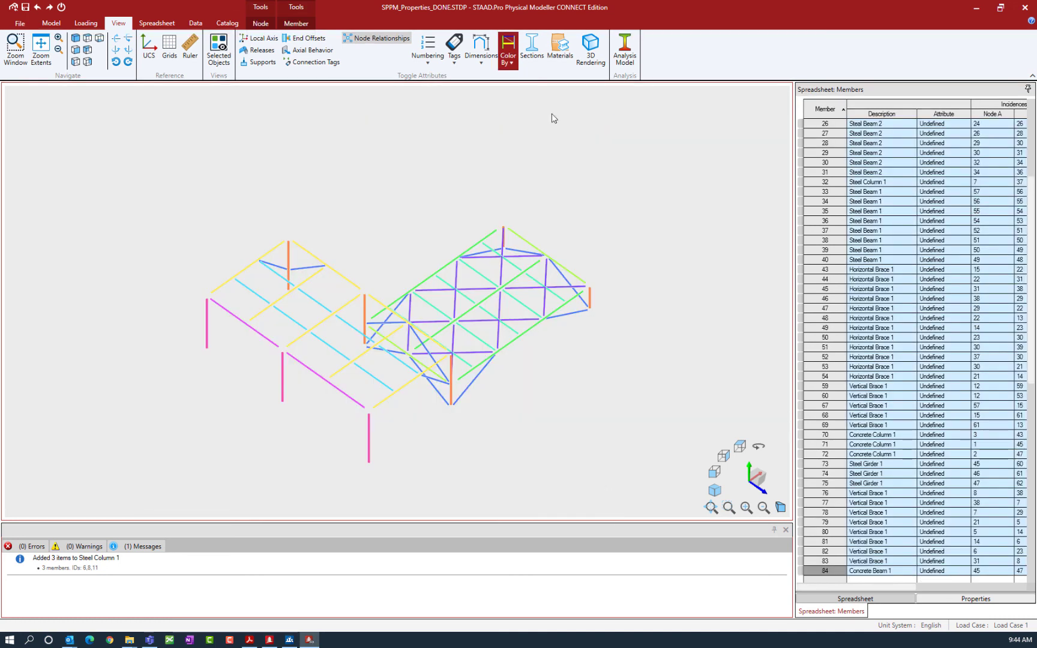
Reset visualization options so members return to uniform default blue
left_click(507, 67)
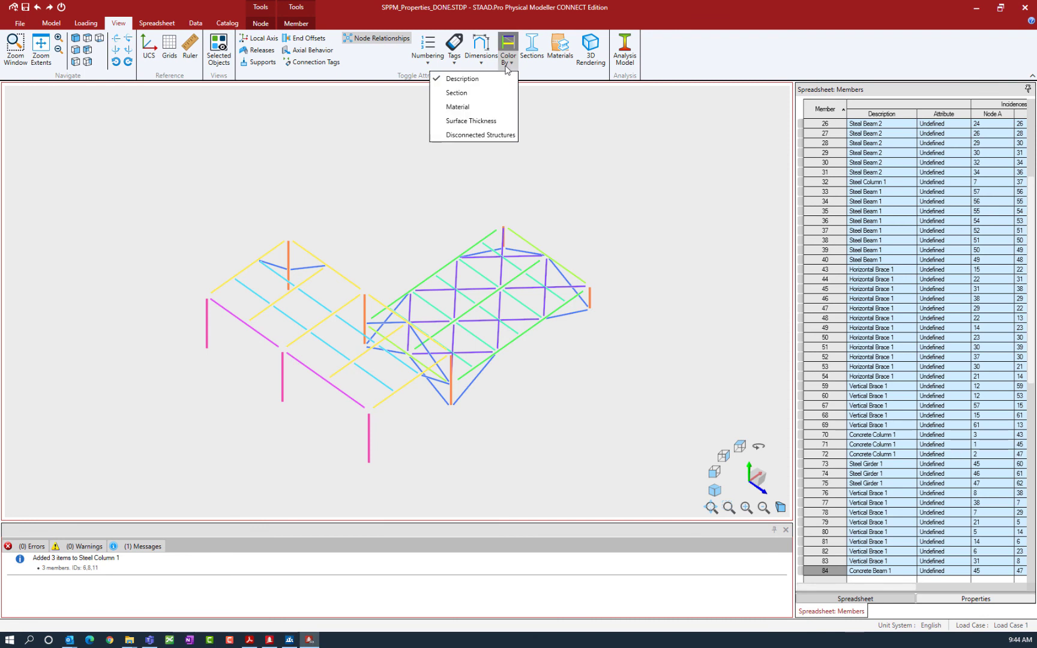
left_click(507, 67)
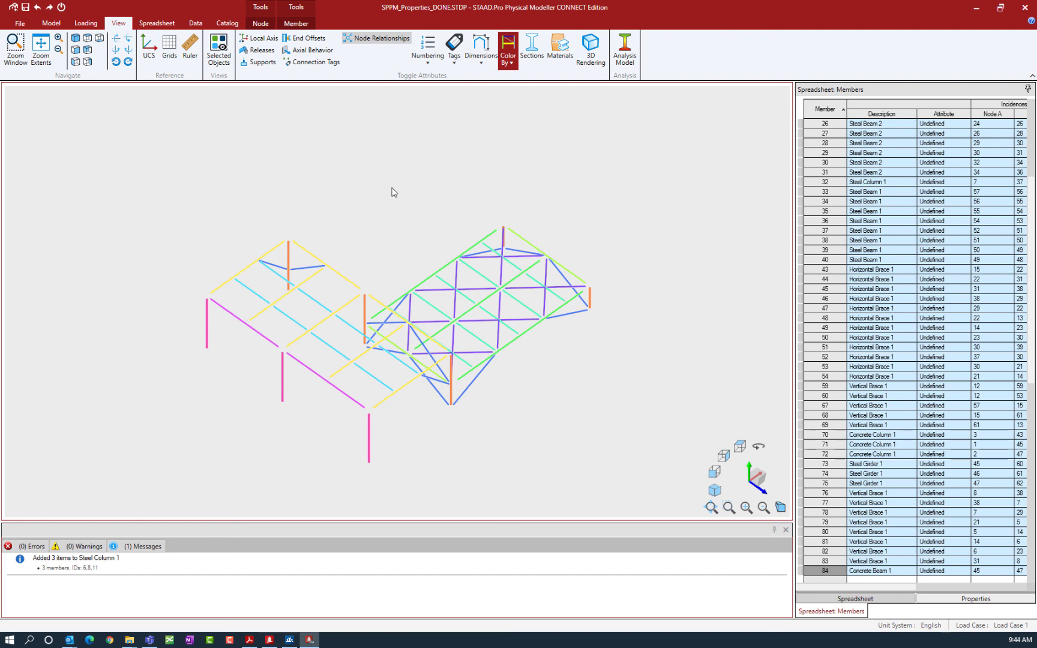
left_click(62, 7)
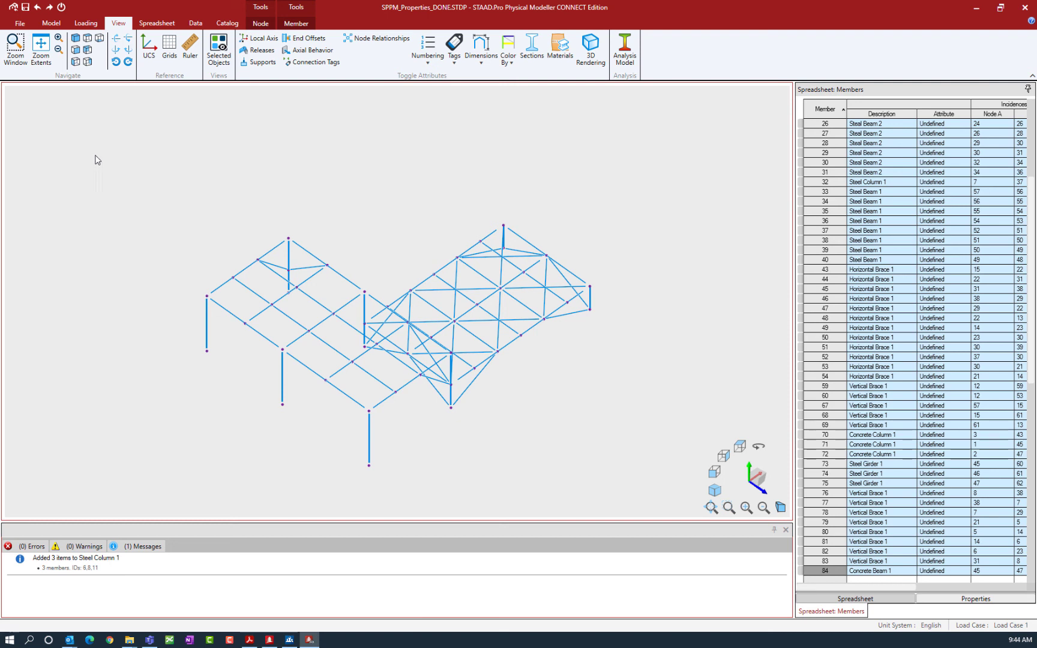
Show the Model ribbon's modelling tools, leaving the frame unchanged
left_click(60, 21)
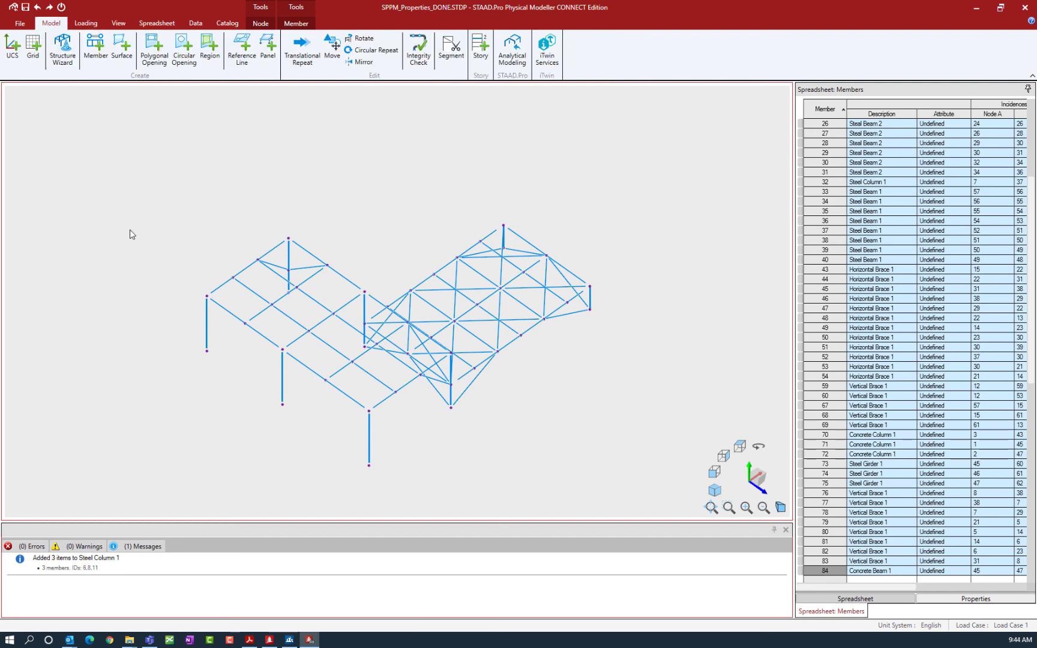